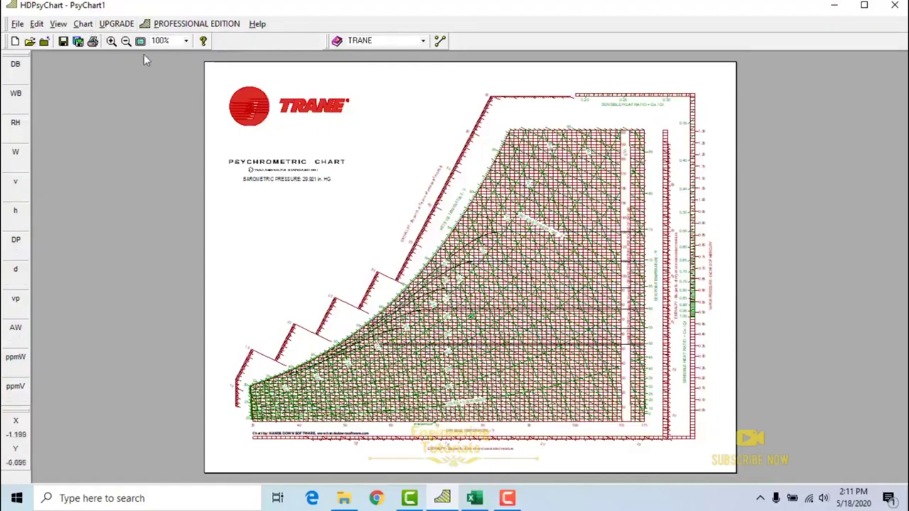
# Step: Zoom the Trane chart to 200% and pan sideways across its lower scales
pyautogui.click(186, 40)
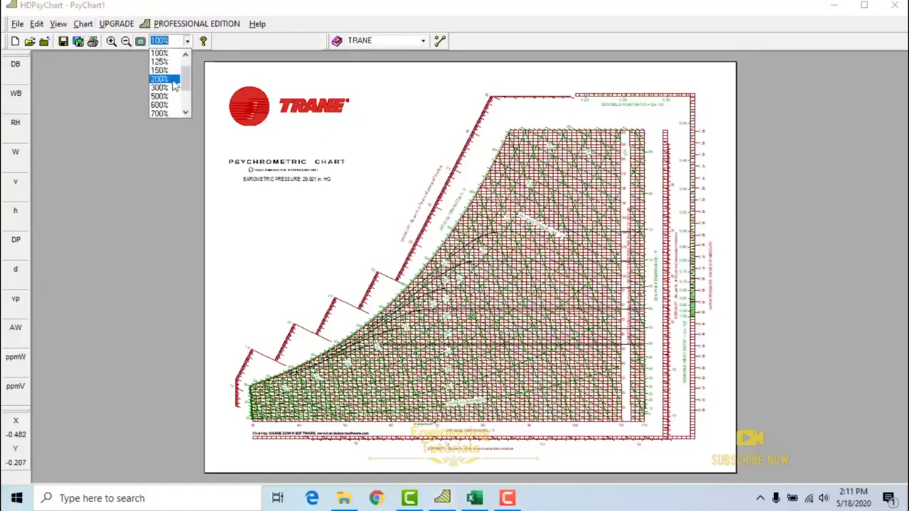
pyautogui.click(174, 80)
pyautogui.scroll(-5, 649, 436)
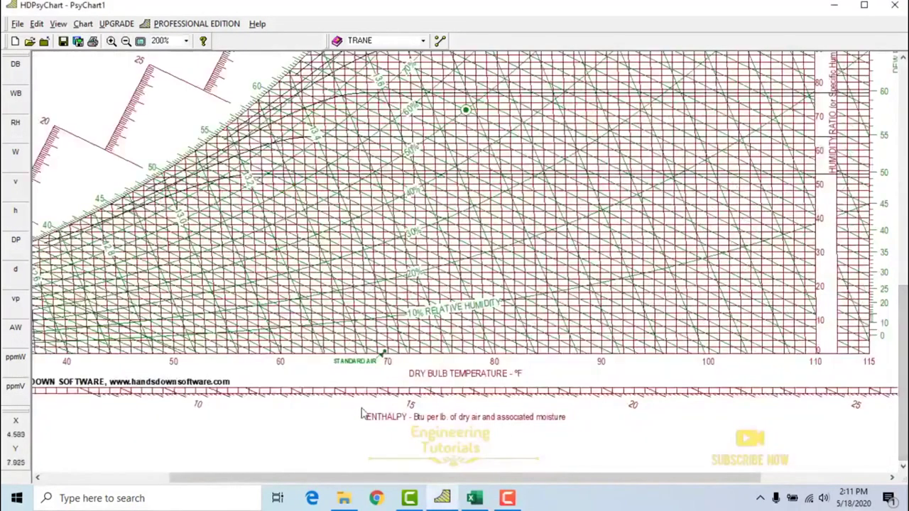
pyautogui.moveTo(508, 479); pyautogui.dragTo(422, 487)
pyautogui.moveTo(569, 477); pyautogui.dragTo(723, 494)
# Step: Scroll up and down the enlarged chart's scales, then bring the heat-load workbook forward
pyautogui.moveTo(904, 397); pyautogui.dragTo(904, 274)
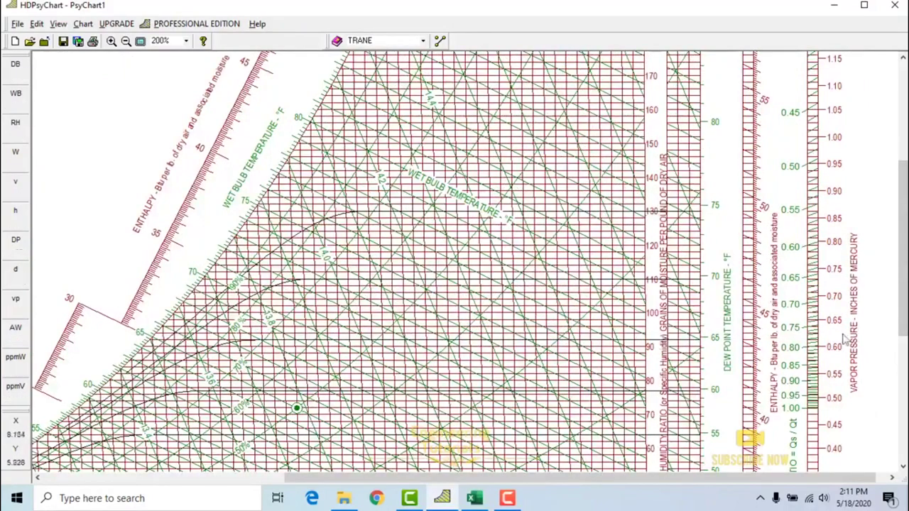
pyautogui.moveTo(904, 299); pyautogui.dragTo(903, 348)
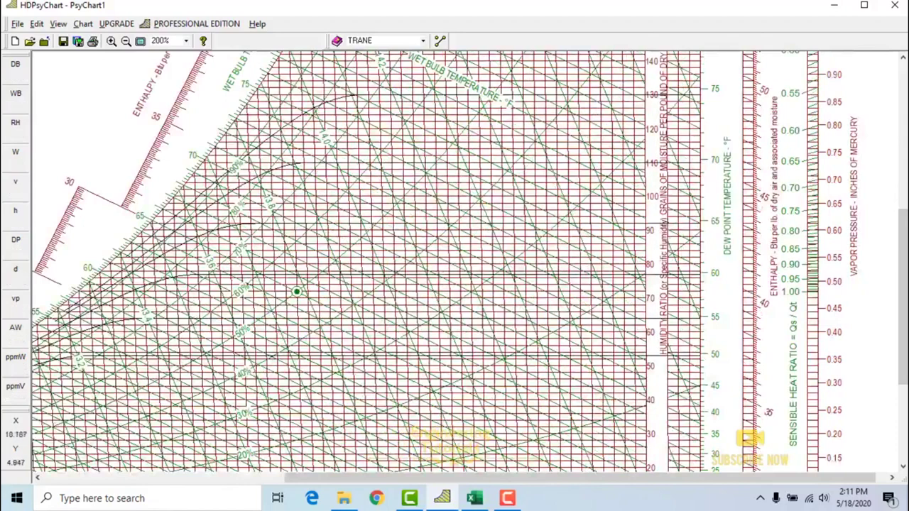
pyautogui.moveTo(903, 284); pyautogui.dragTo(904, 344)
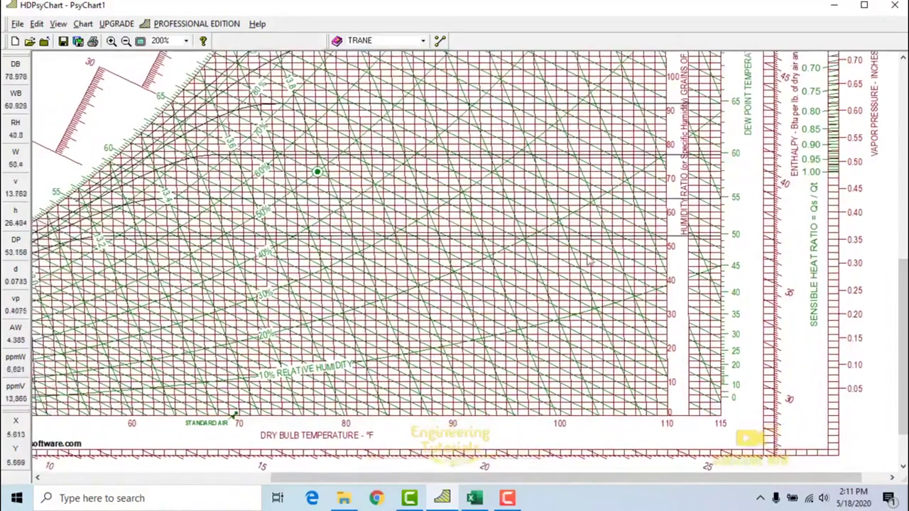
pyautogui.scroll(3, 589, 261)
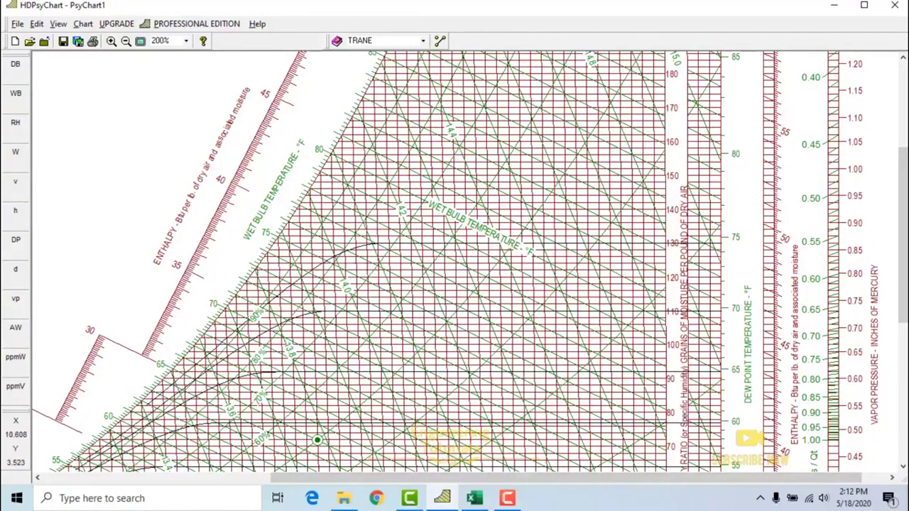
pyautogui.moveTo(904, 234); pyautogui.dragTo(904, 345)
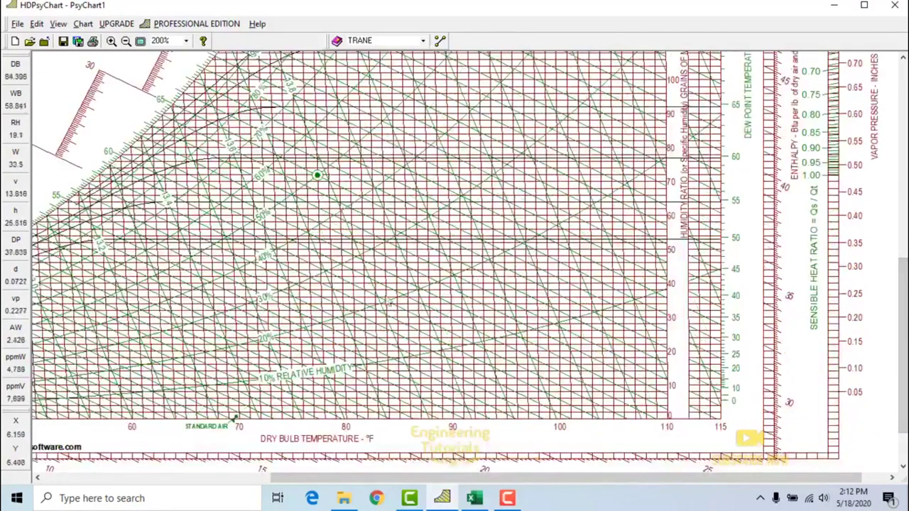
pyautogui.click(474, 498)
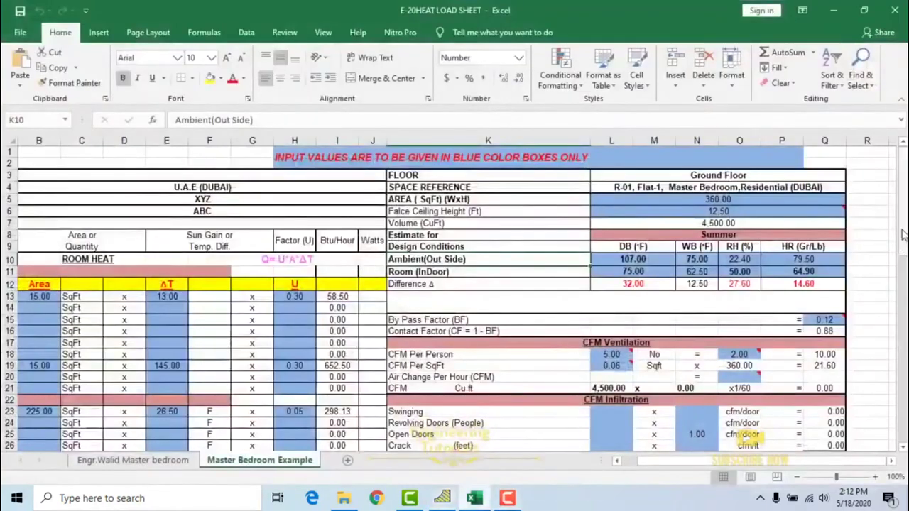
pyautogui.click(500, 245)
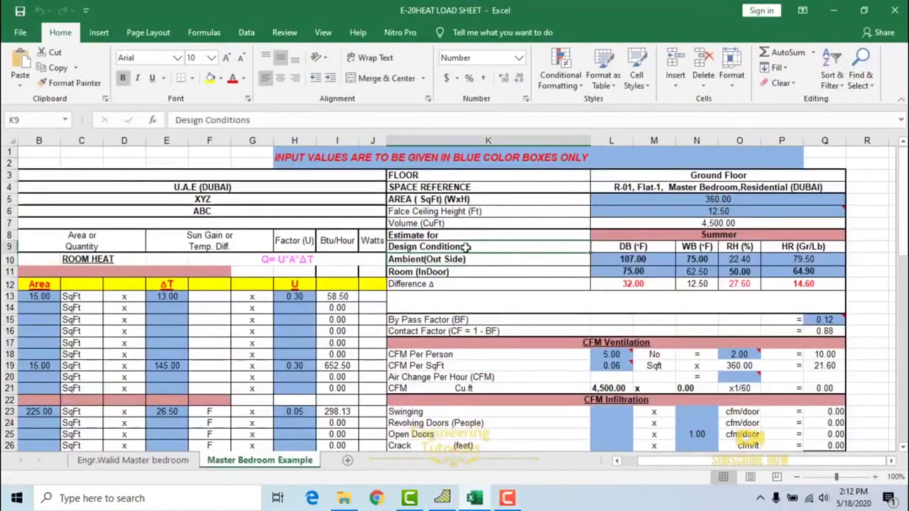
pyautogui.moveTo(463, 246); pyautogui.dragTo(809, 260)
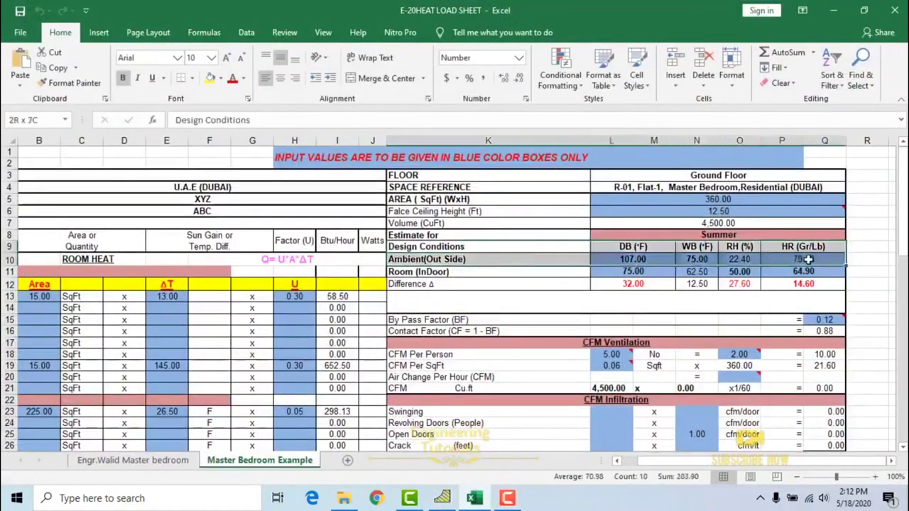
pyautogui.click(557, 285)
pyautogui.click(517, 260)
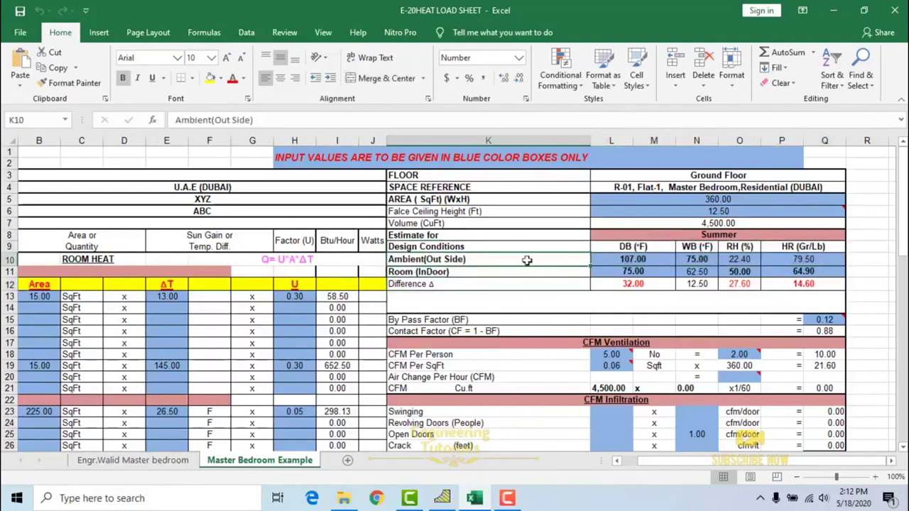
pyautogui.click(619, 260)
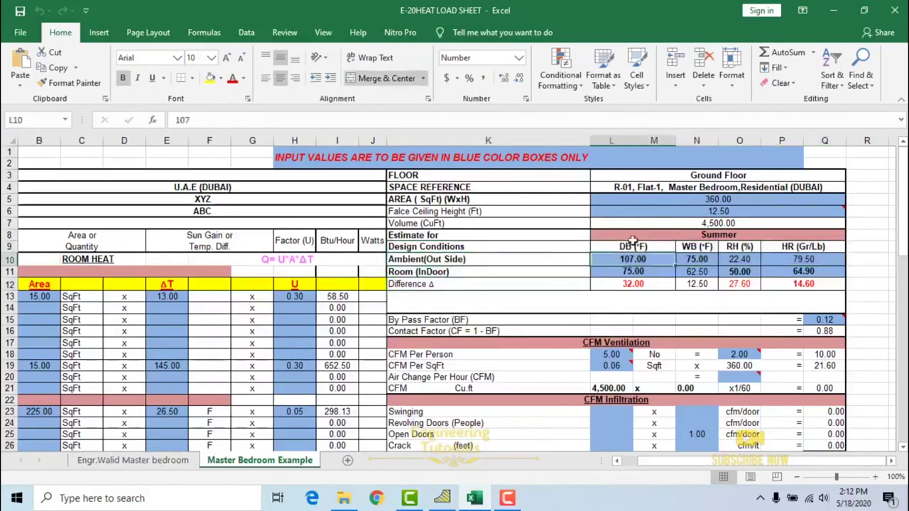
pyautogui.click(687, 260)
pyautogui.moveTo(637, 248); pyautogui.dragTo(688, 260)
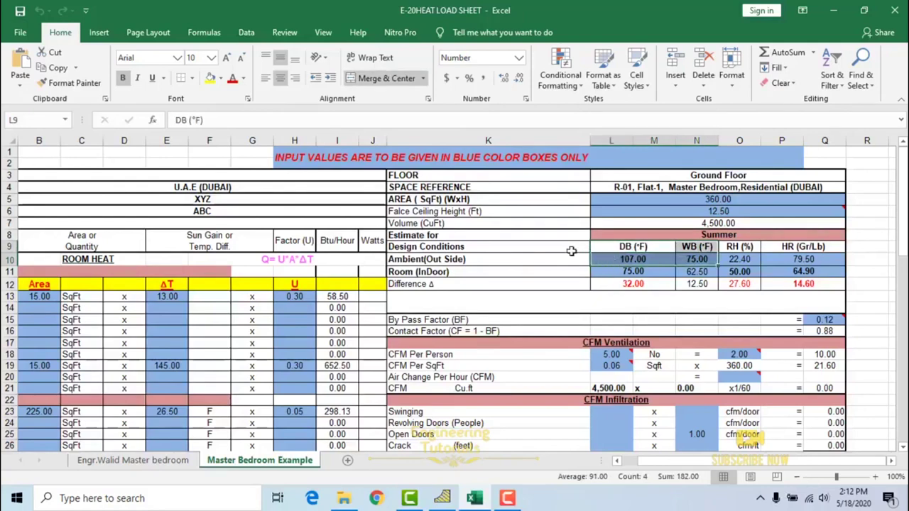
pyautogui.moveTo(610, 251); pyautogui.dragTo(693, 260)
pyautogui.click(575, 261)
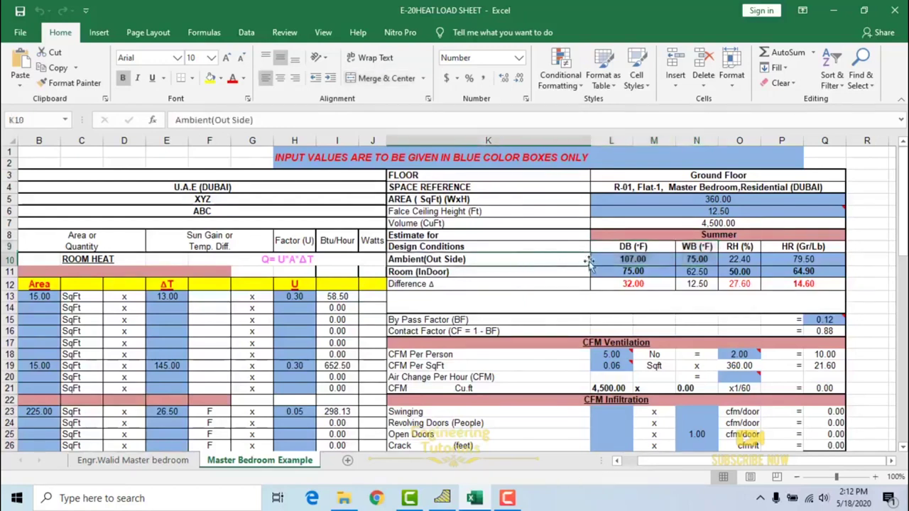
pyautogui.click(621, 260)
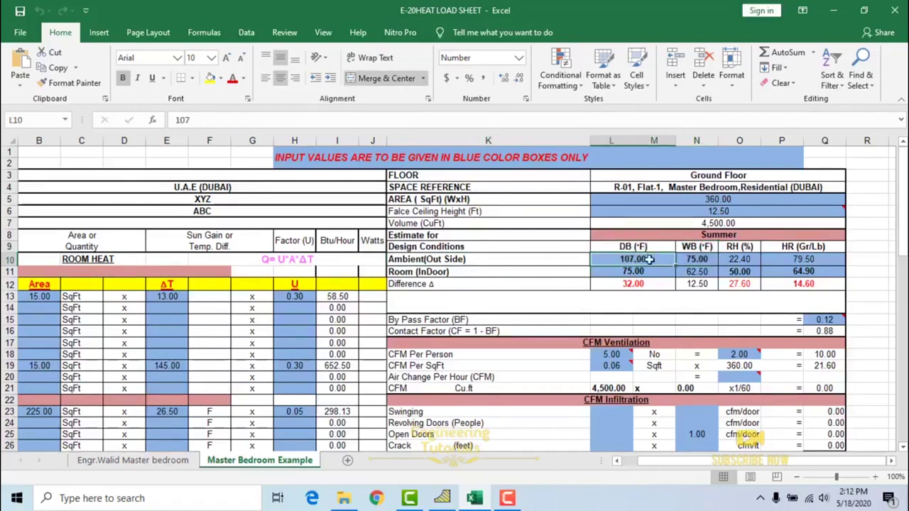
pyautogui.click(705, 259)
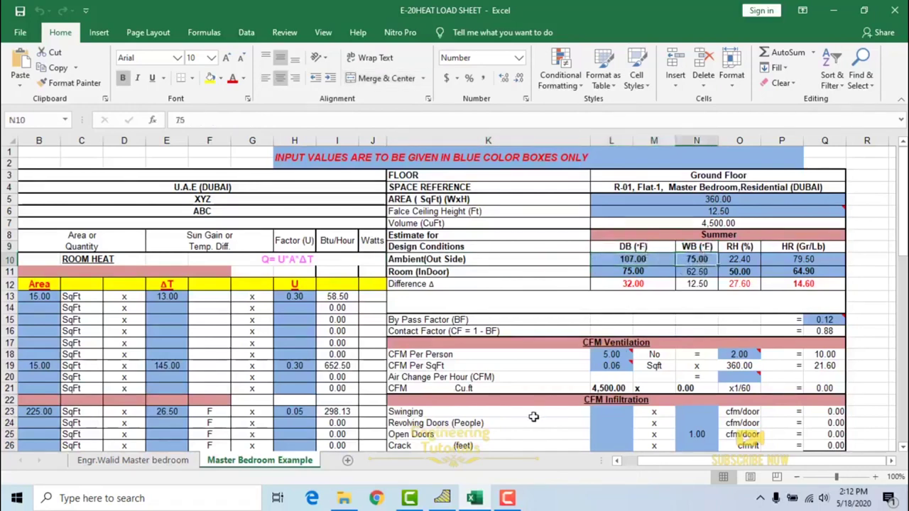
pyautogui.click(739, 260)
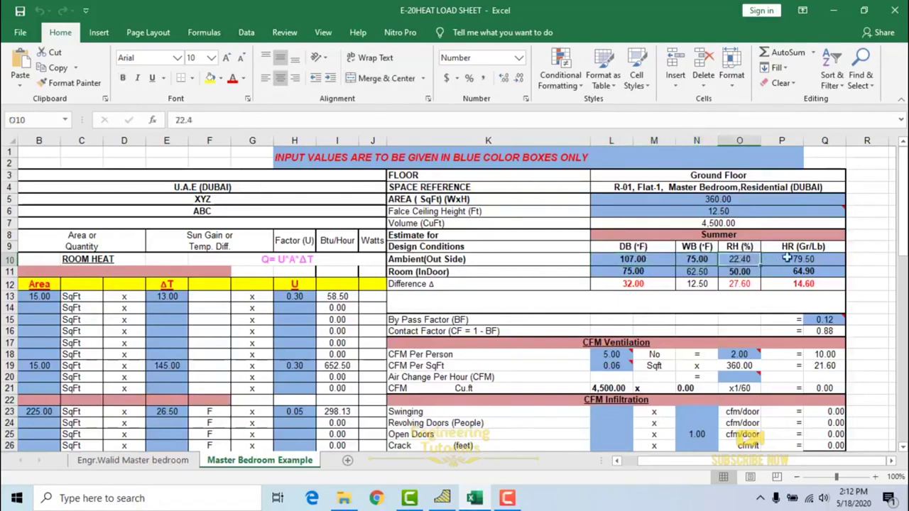
pyautogui.click(787, 259)
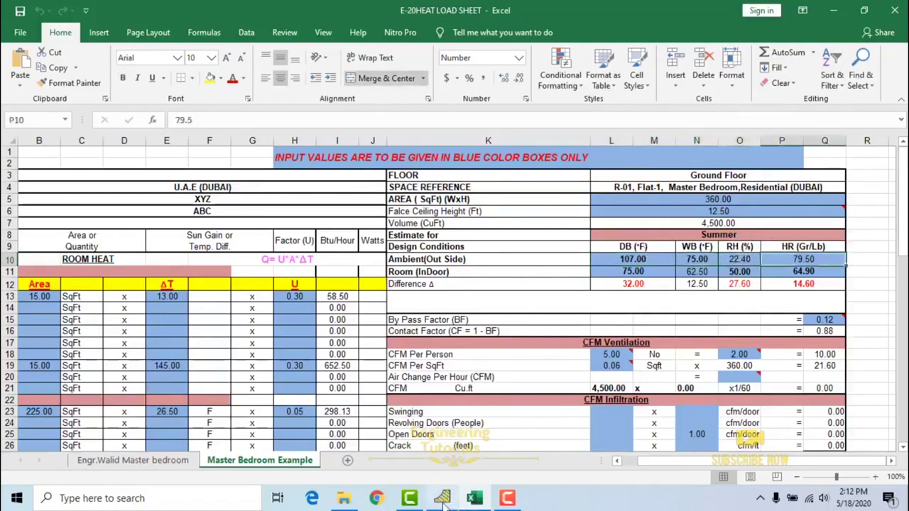
pyautogui.moveTo(444, 503)
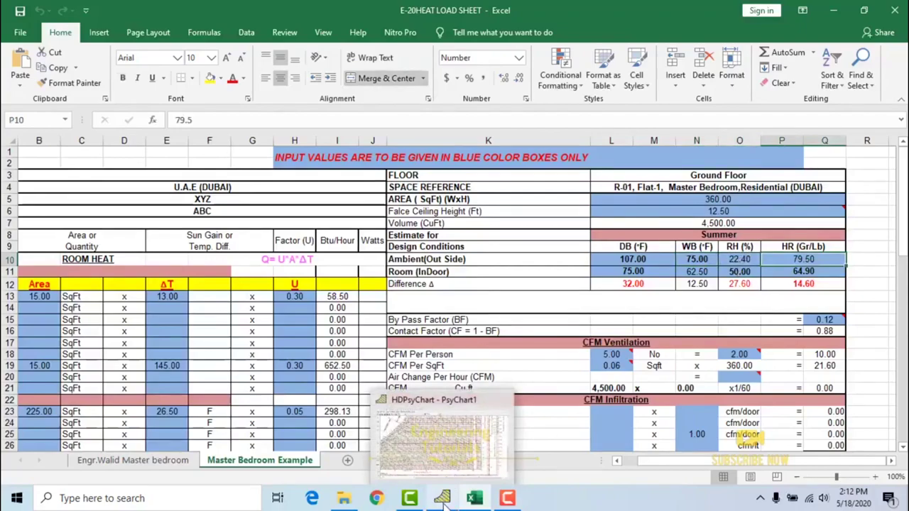
# Step: Return to the chart, set zoom to 100% for the full page, and start new state points
pyautogui.click(443, 501)
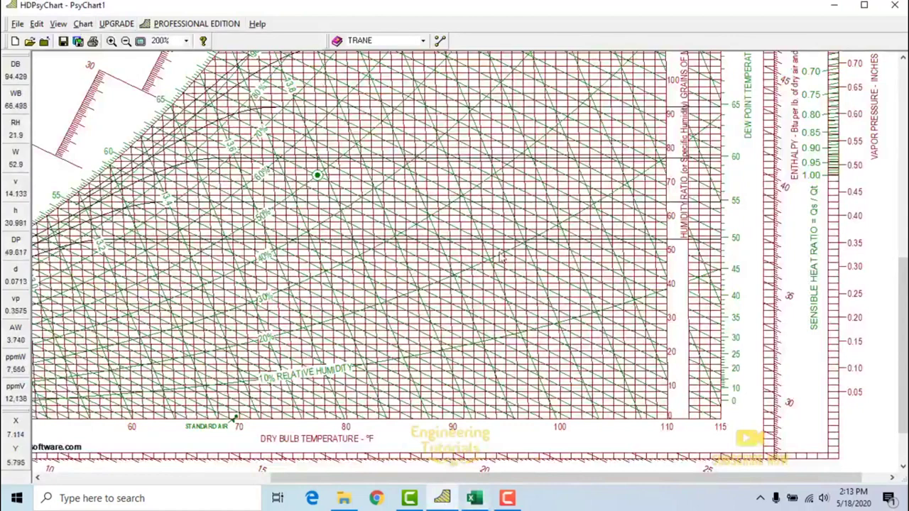
pyautogui.click(186, 41)
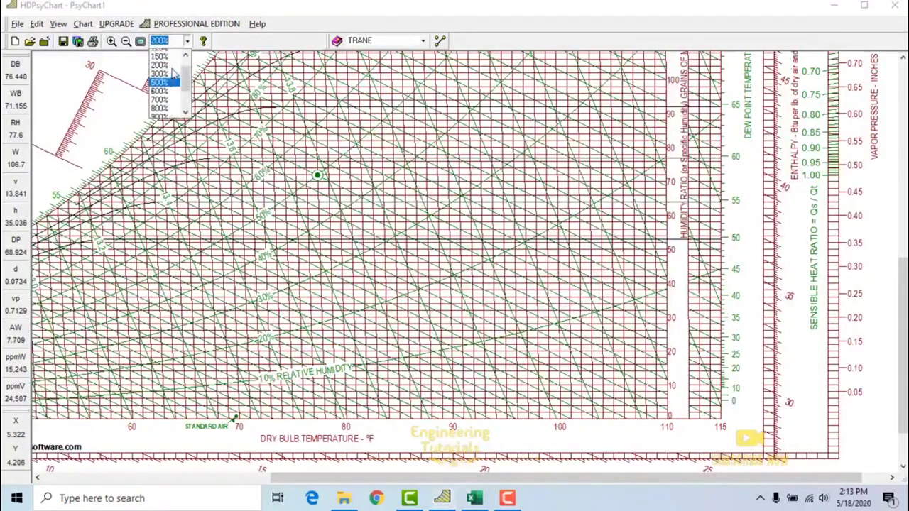
pyautogui.click(160, 54)
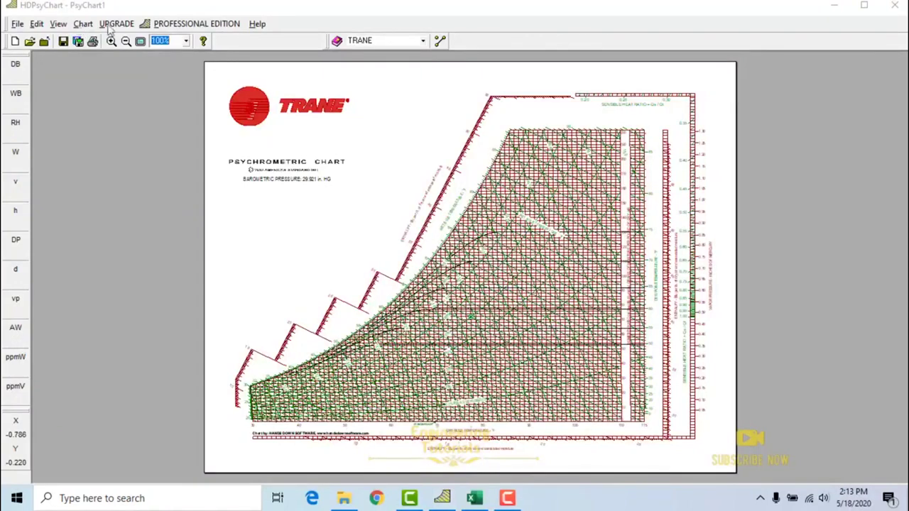
pyautogui.click(83, 23)
pyautogui.click(105, 41)
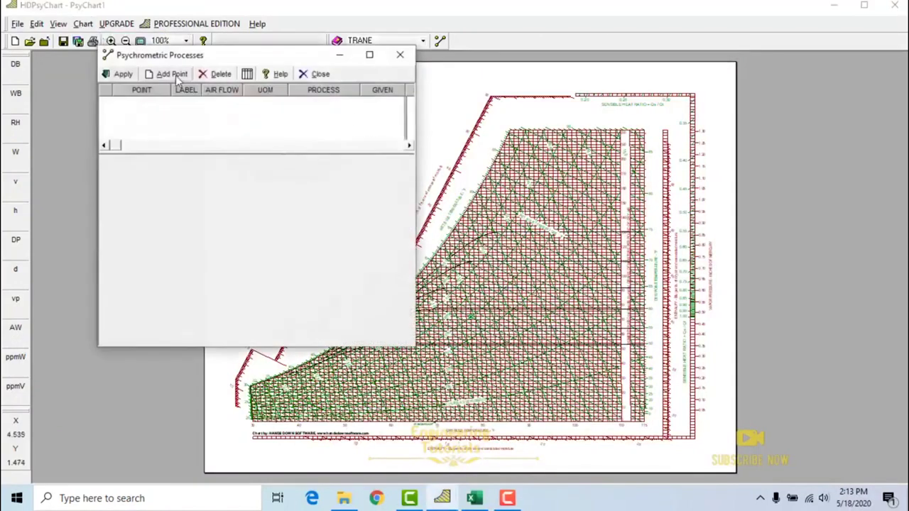
# Step: Add an outdoor point at 107 °F dry-bulb, 75 °F wet-bulb (79.5 gr/lb), then return to Excel
pyautogui.click(170, 74)
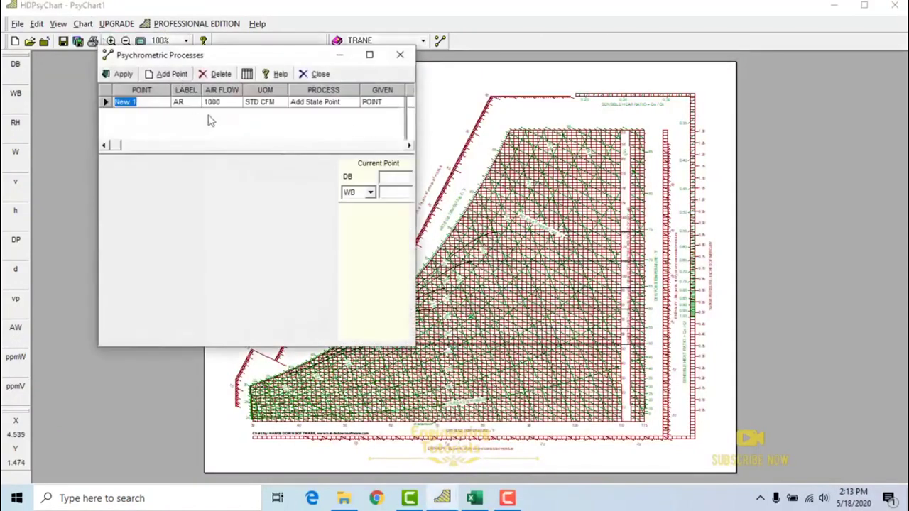
pyautogui.click(391, 178)
pyautogui.write('107')
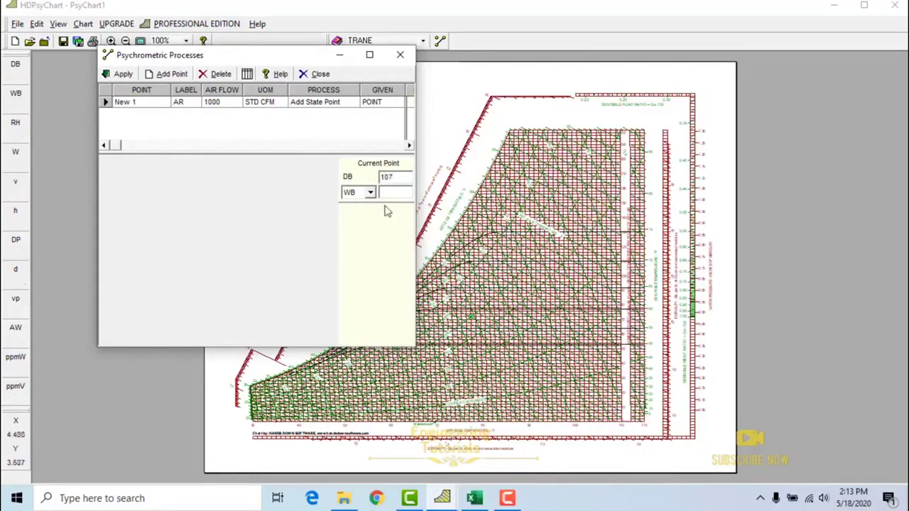
pyautogui.write('75')
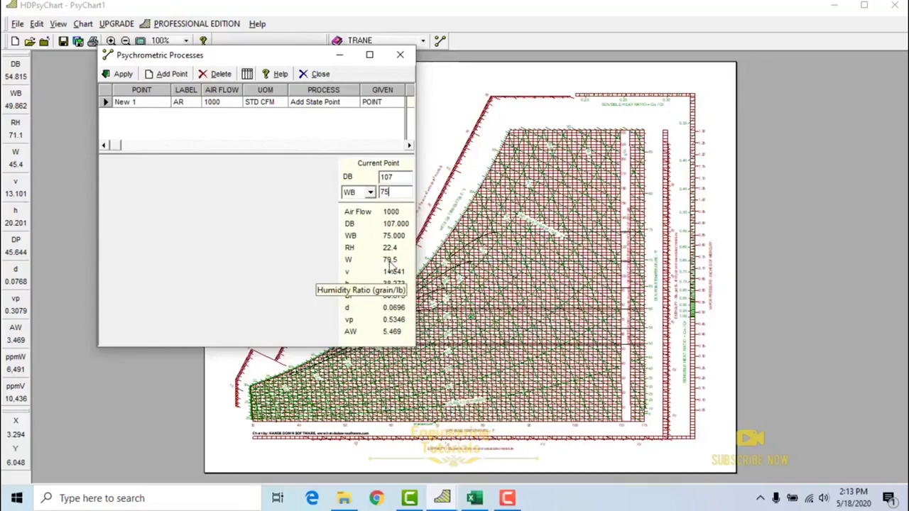
pyautogui.click(475, 498)
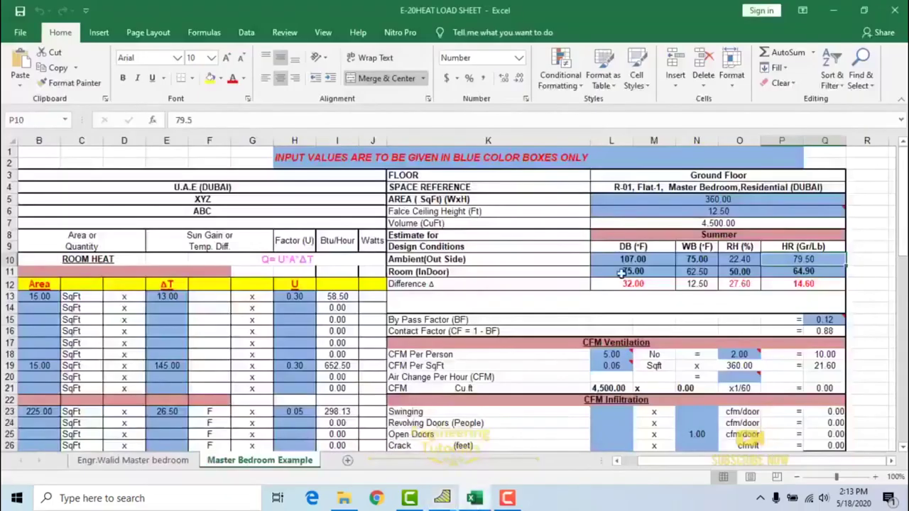
pyautogui.click(693, 283)
pyautogui.click(671, 272)
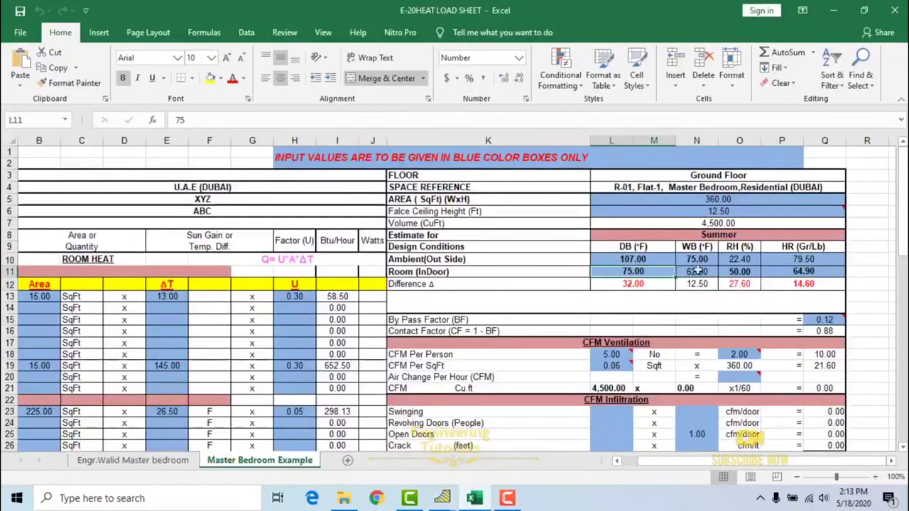
pyautogui.click(732, 260)
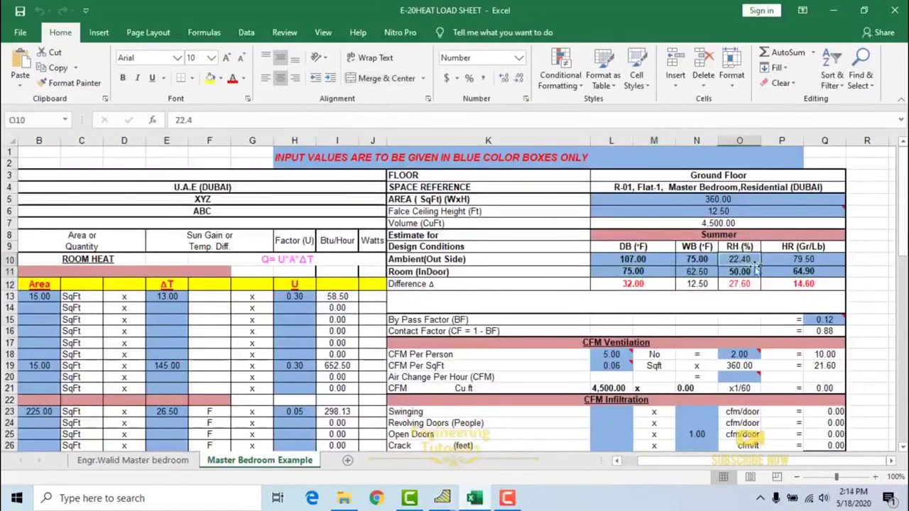
pyautogui.click(792, 261)
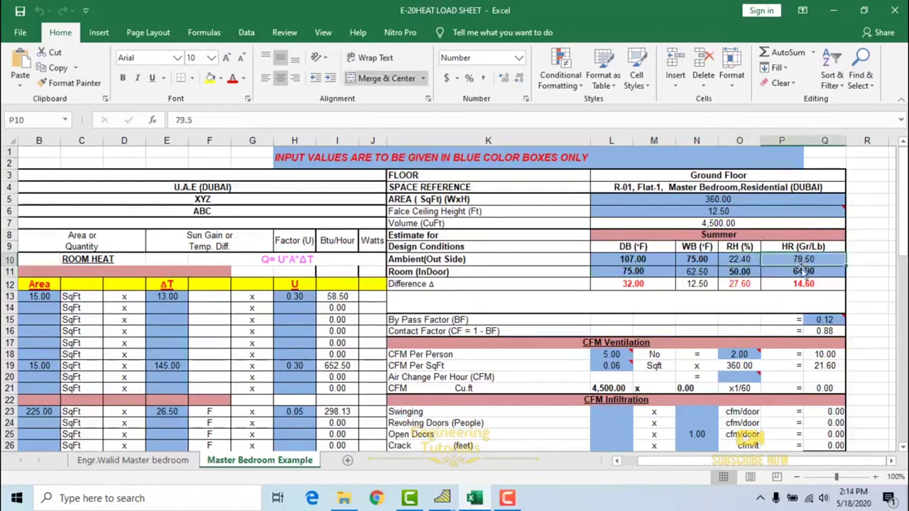
pyautogui.click(563, 275)
pyautogui.moveTo(522, 273); pyautogui.dragTo(817, 274)
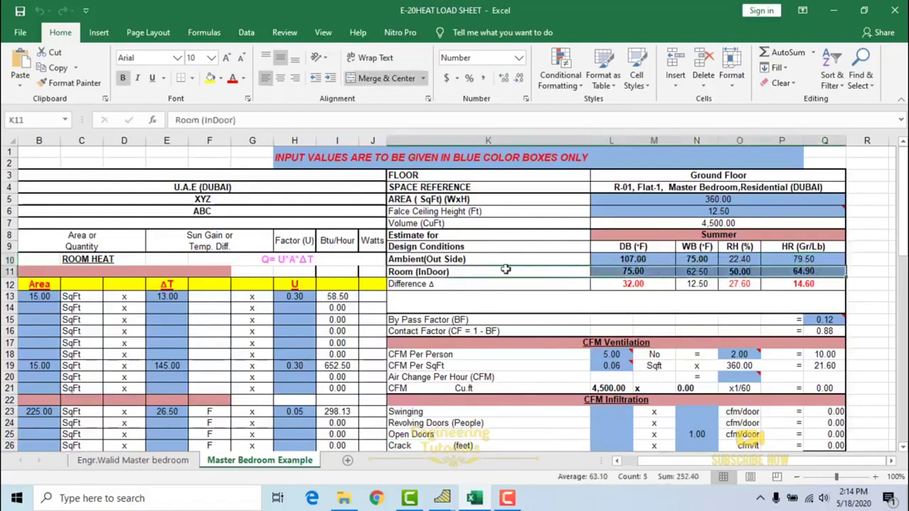
pyautogui.click(554, 259)
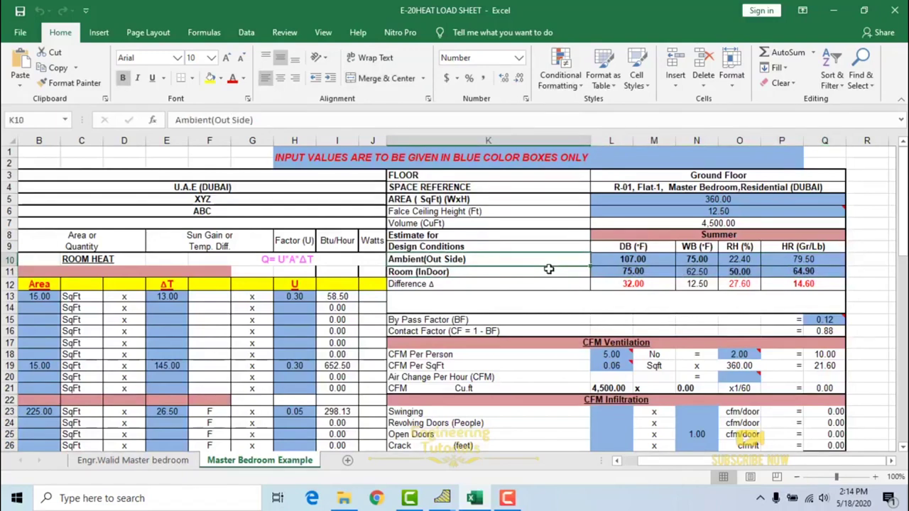
pyautogui.click(549, 270)
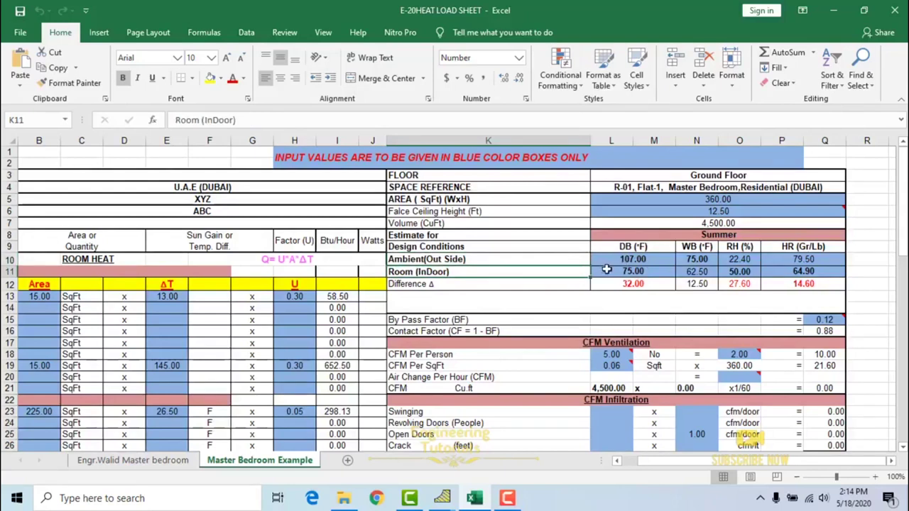
pyautogui.click(553, 257)
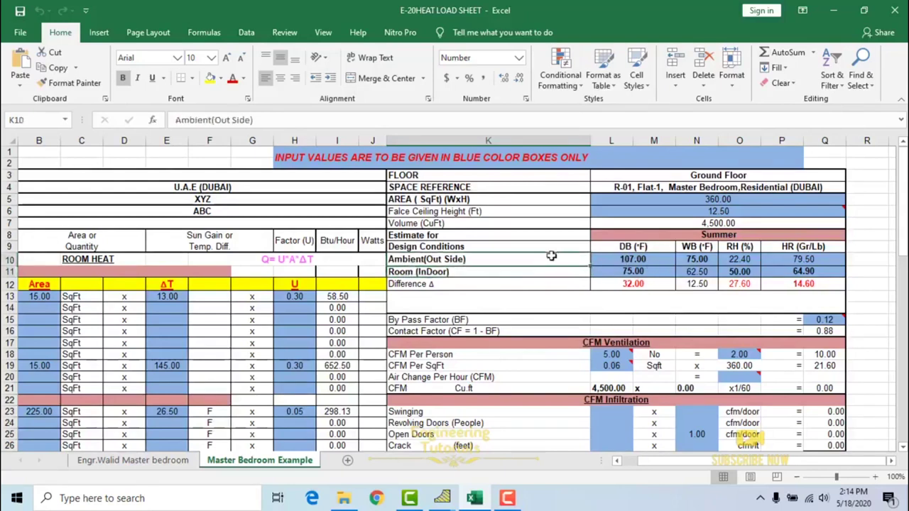
pyautogui.click(625, 270)
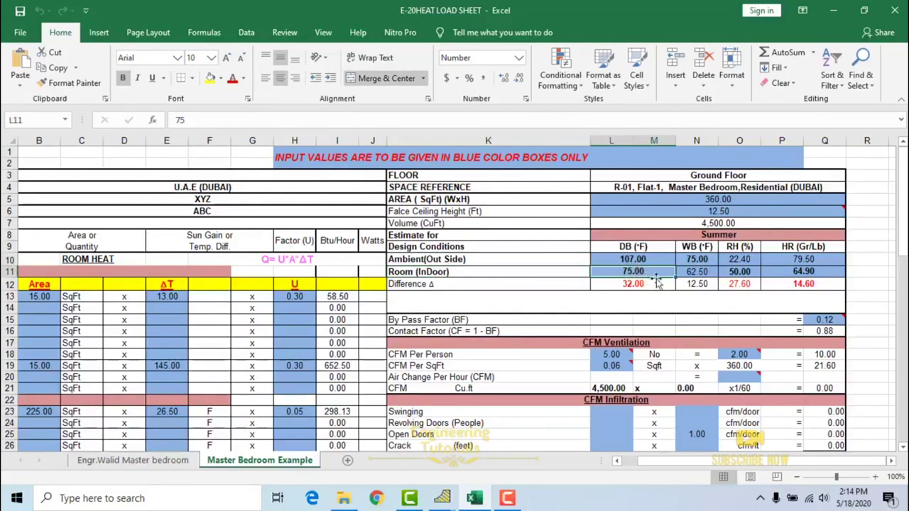
pyautogui.click(740, 271)
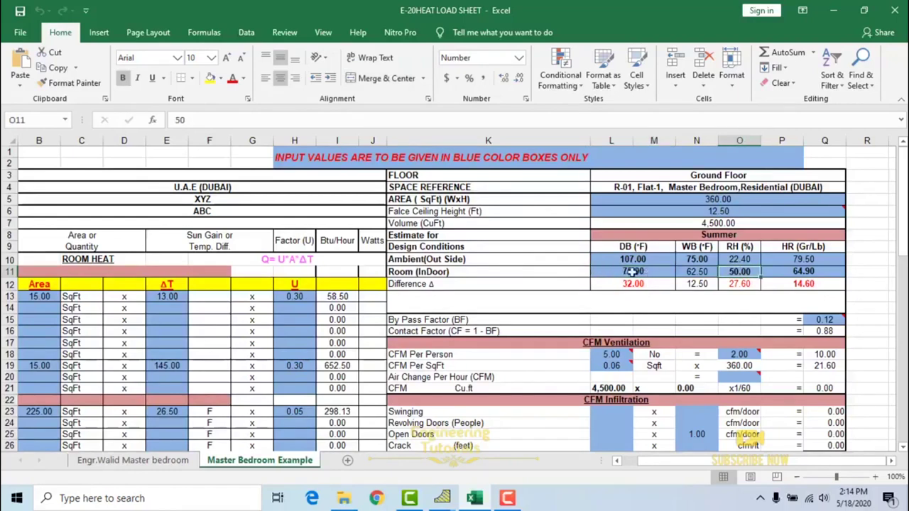
pyautogui.click(584, 272)
pyautogui.click(734, 272)
pyautogui.click(657, 272)
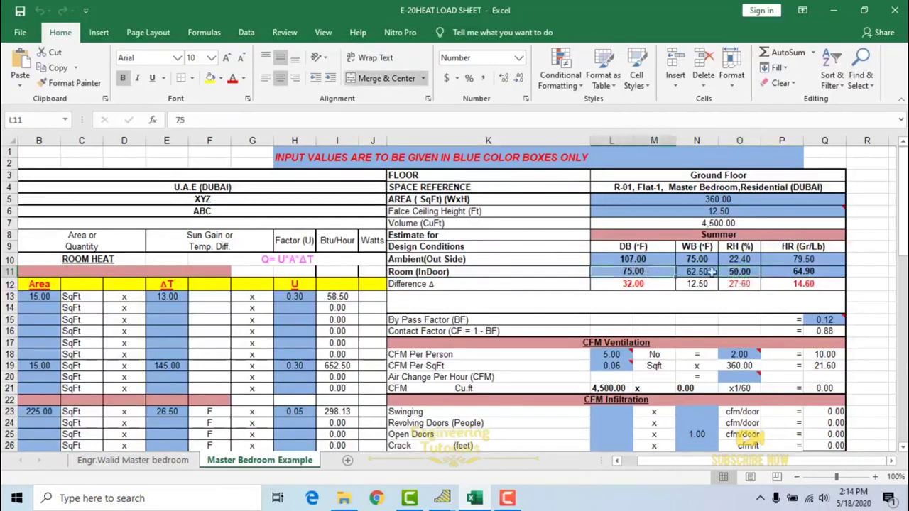
pyautogui.click(746, 272)
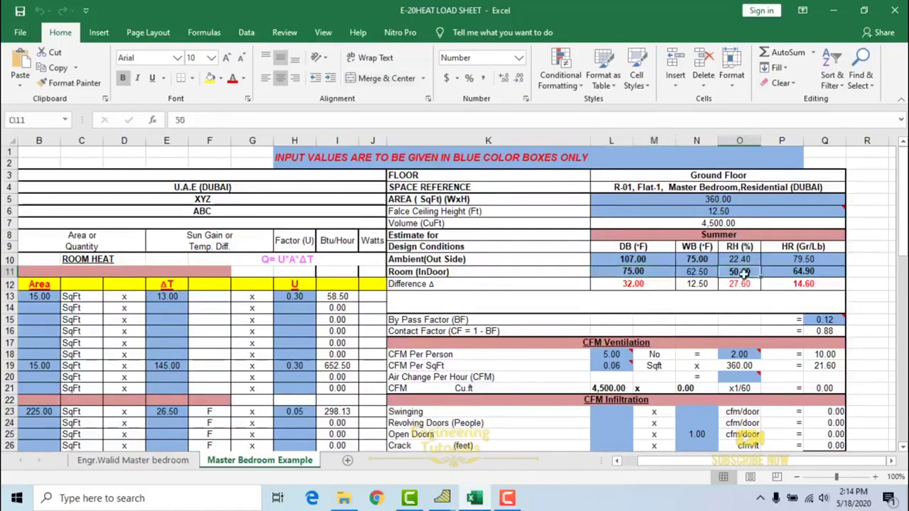
pyautogui.click(698, 271)
pyautogui.click(806, 272)
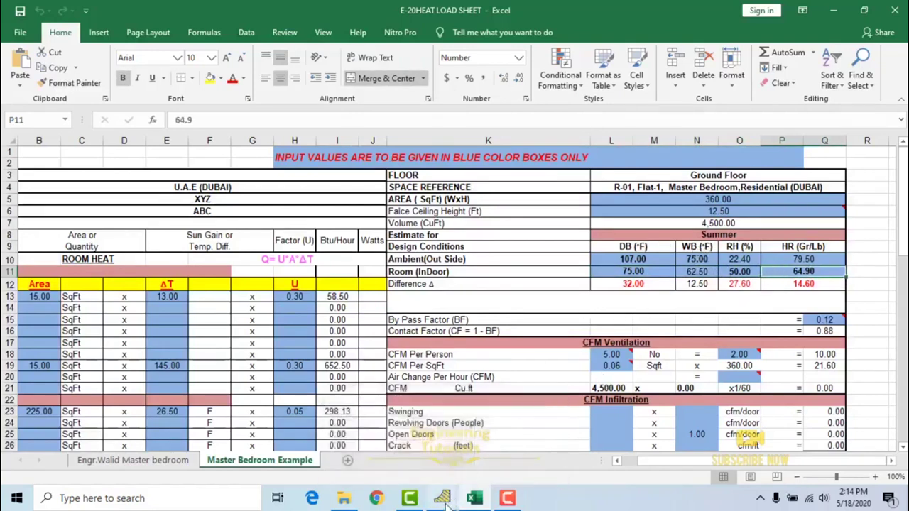
# Step: Redefine the point as 75 °F dry-bulb with 50% relative humidity, giving 64.9 gr/lb
pyautogui.moveTo(442, 498)
pyautogui.click(495, 433)
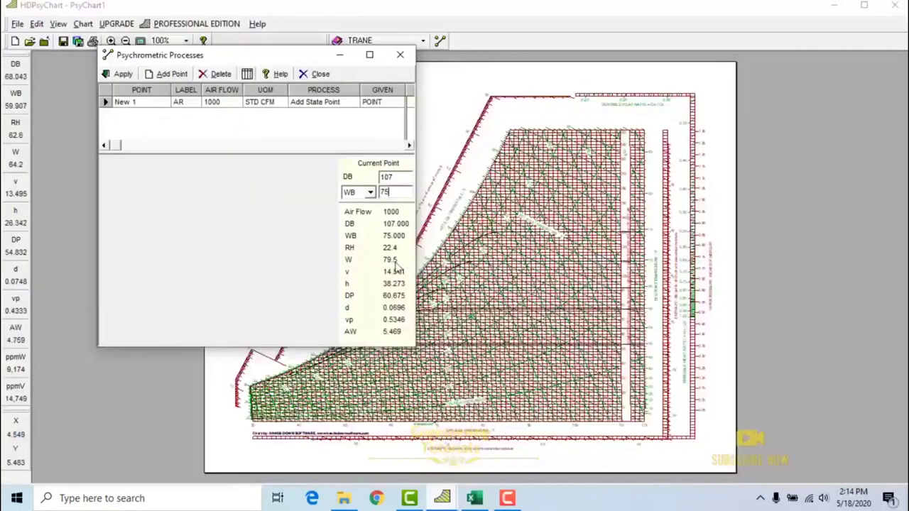
pyautogui.doubleClick(397, 178)
pyautogui.write('75')
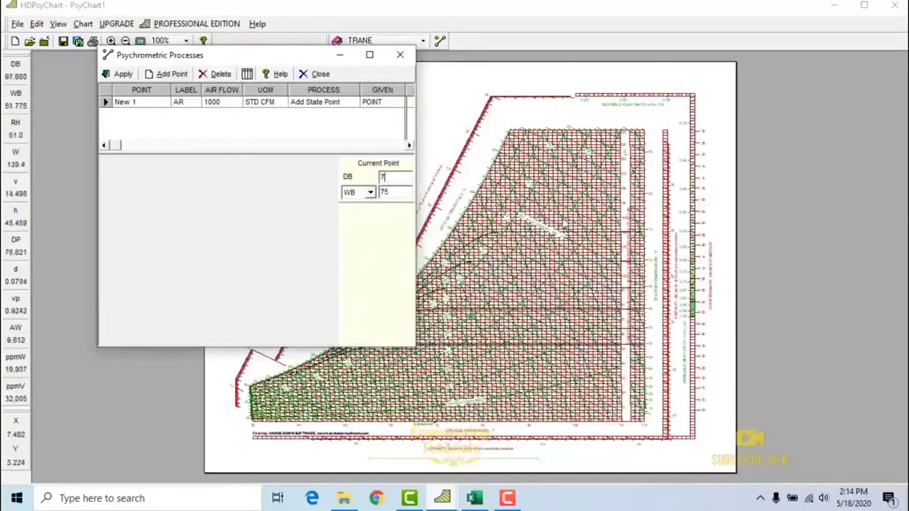
pyautogui.press('Return')
pyautogui.click(370, 193)
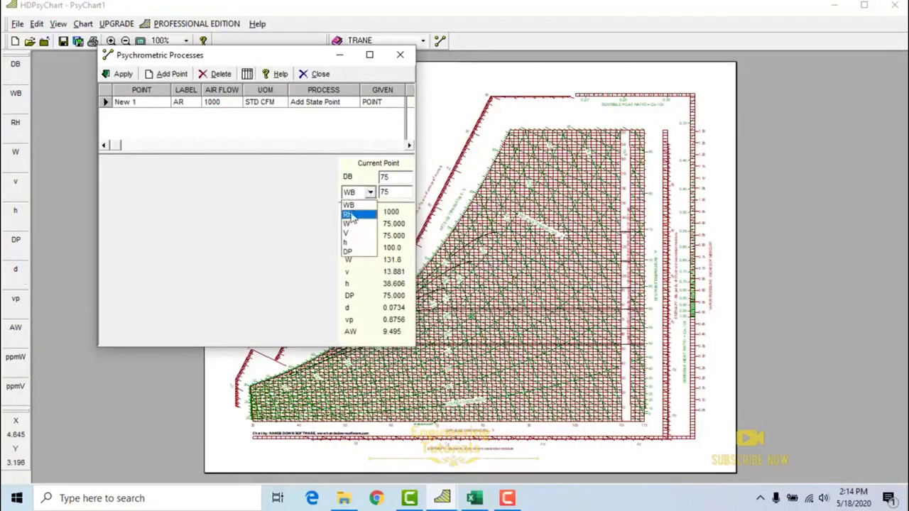
pyautogui.click(349, 215)
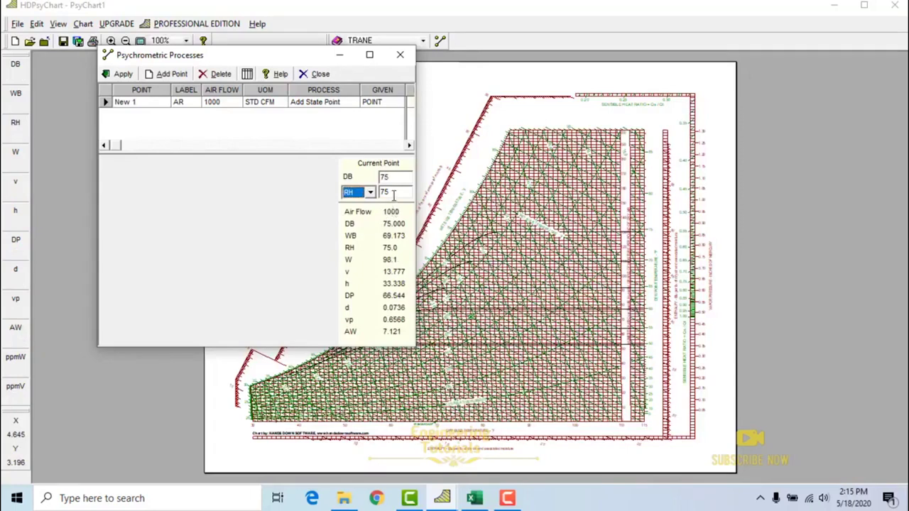
pyautogui.press('Tab')
pyautogui.write('50')
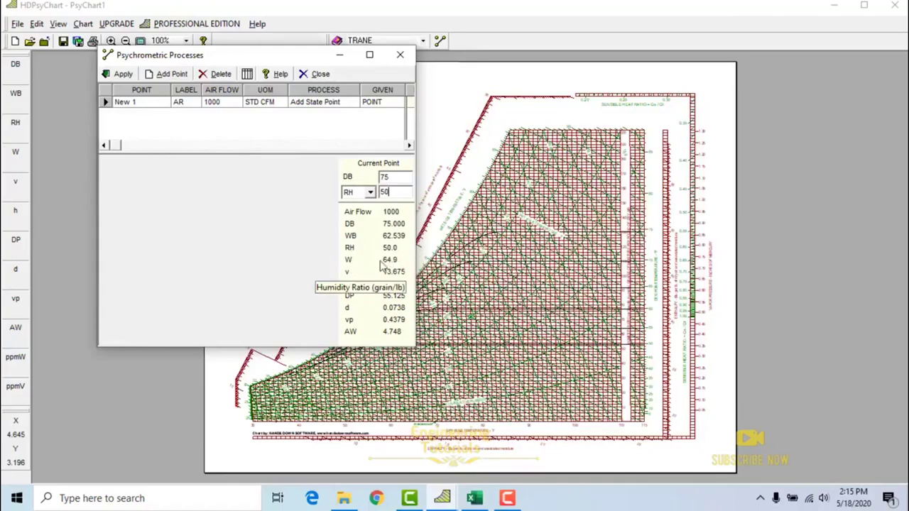
pyautogui.click(474, 498)
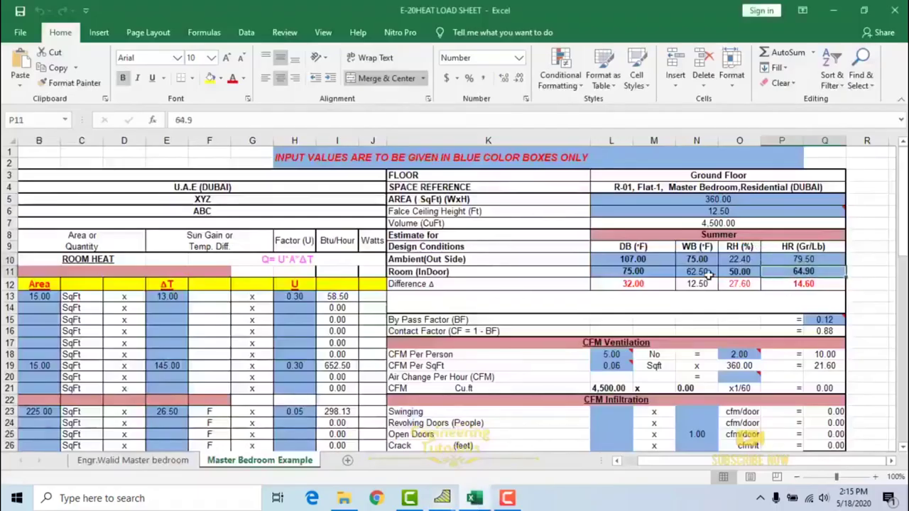
# Step: Check the sheet's humidity ratios and indoor 62.50 wet-bulb against the chart, then return to HDPsyChart
pyautogui.click(787, 258)
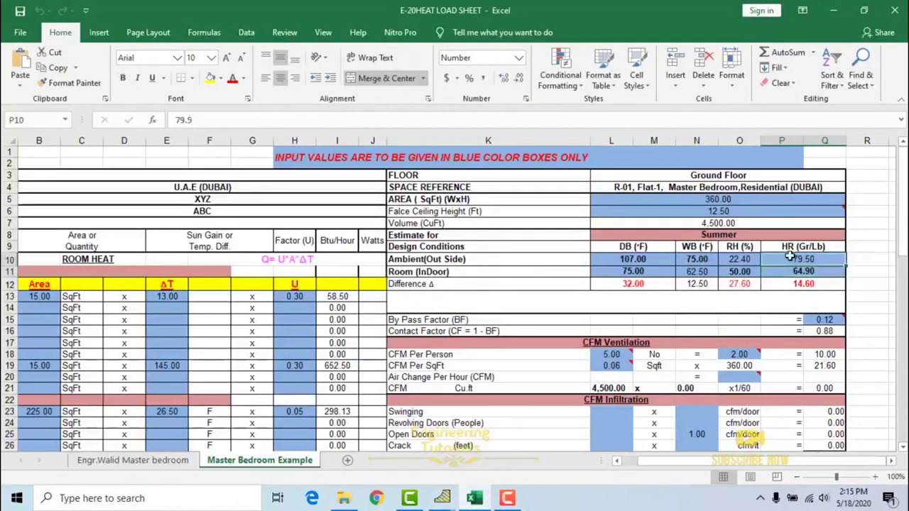
pyautogui.click(782, 272)
pyautogui.click(709, 271)
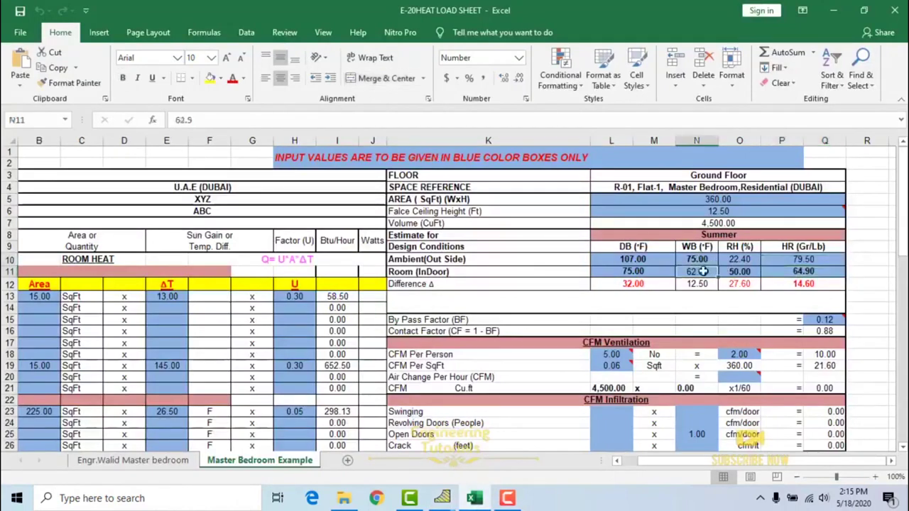
pyautogui.click(804, 272)
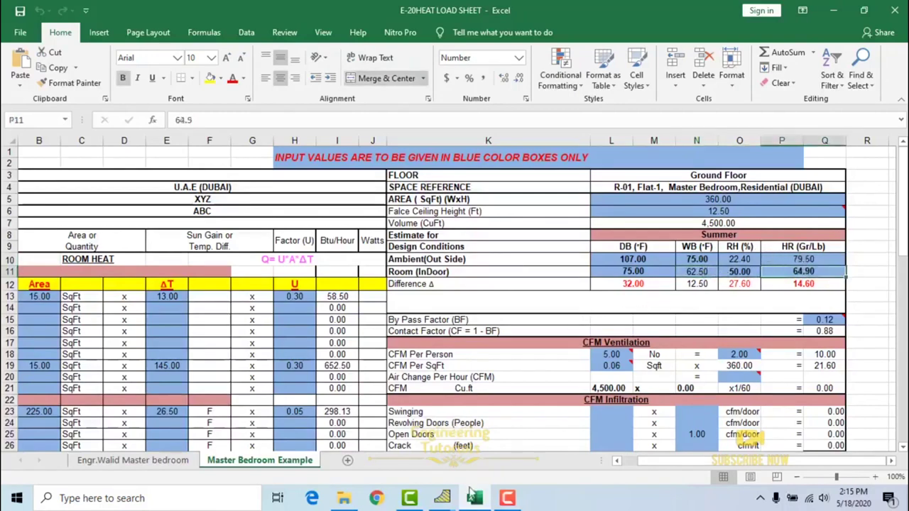
pyautogui.moveTo(448, 503)
pyautogui.click(514, 458)
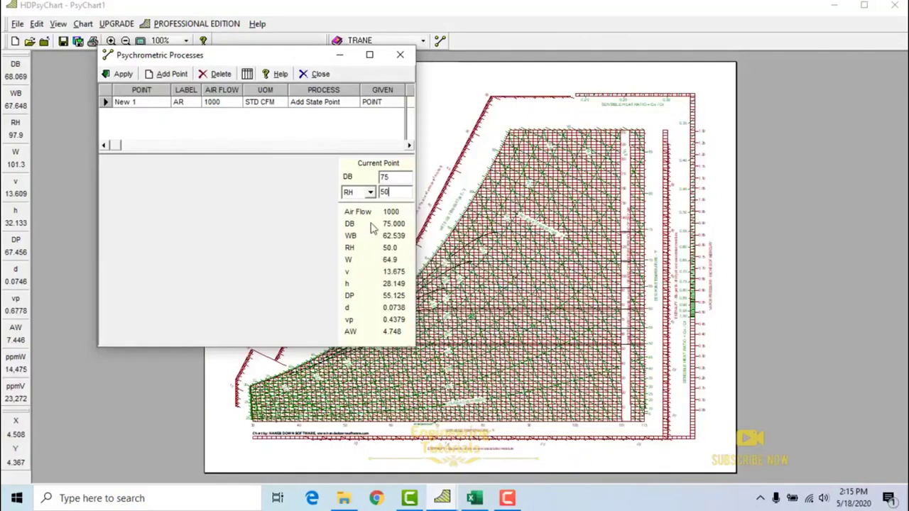
# Step: Close the Psychrometric Processes dialog to reveal the full Trane chart
pyautogui.click(401, 55)
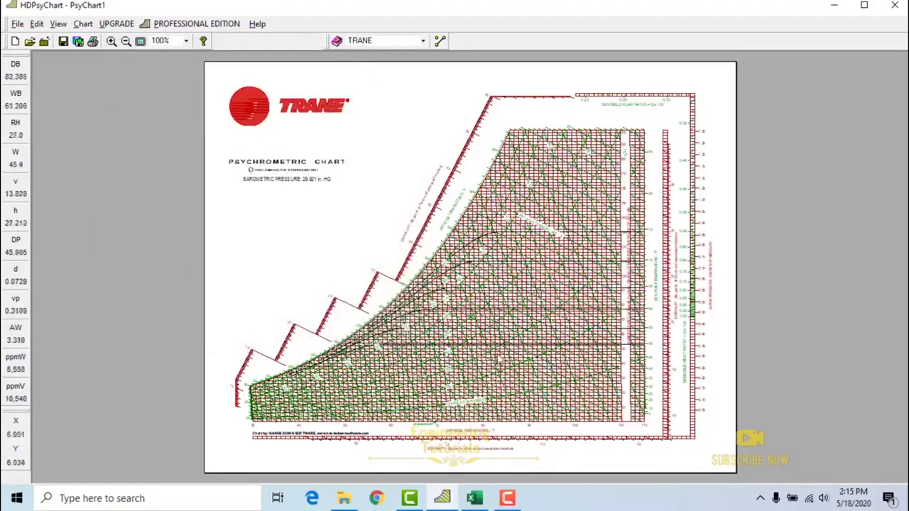